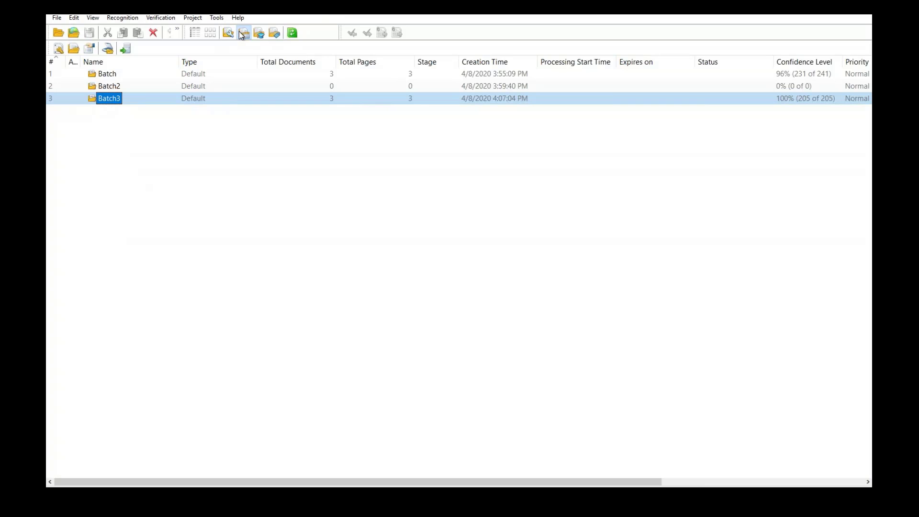
Create a new batch in the batch list and open it
right_click(86, 125)
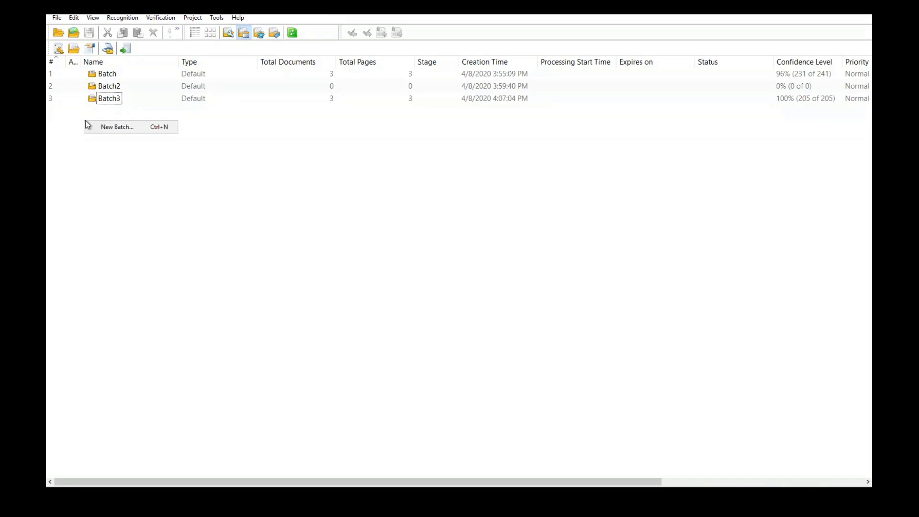
left_click(111, 131)
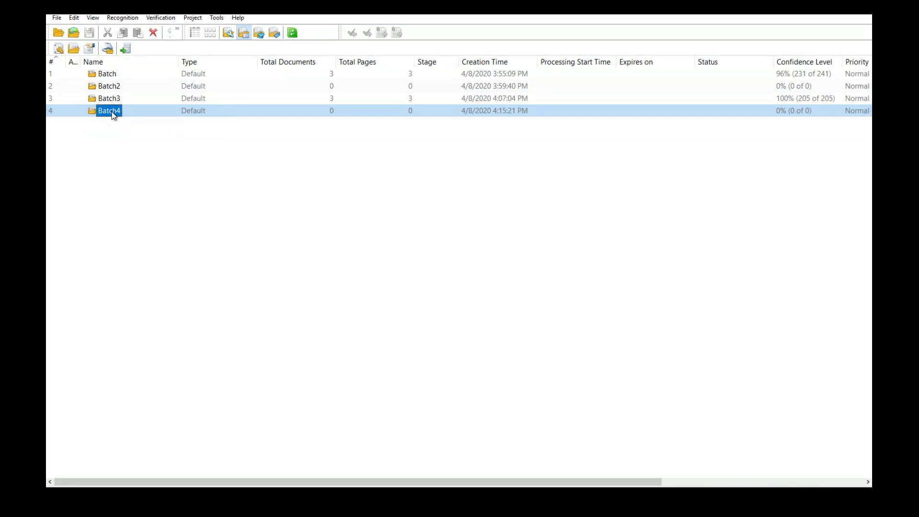
double_click(113, 114)
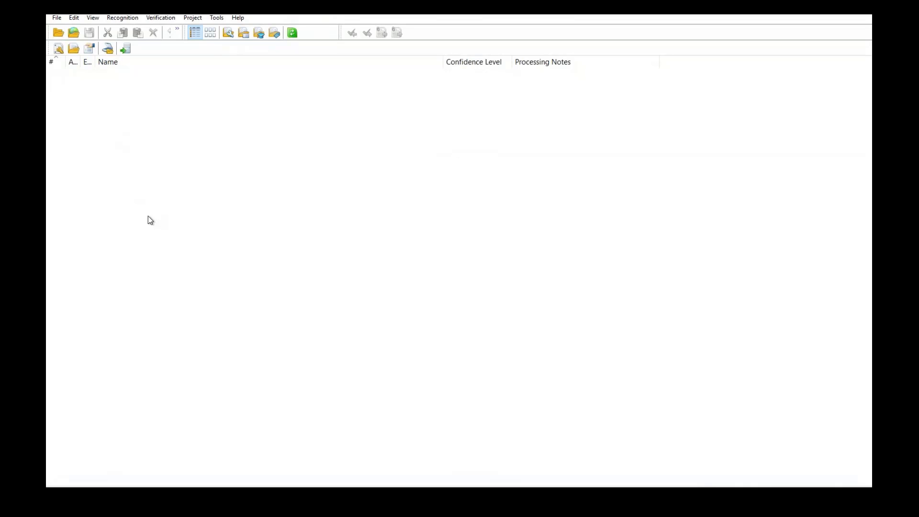
Load the three I-9 JPG images from the 8. I-9 folder into the batch, processing them in background mode
right_click(168, 137)
left_click(196, 157)
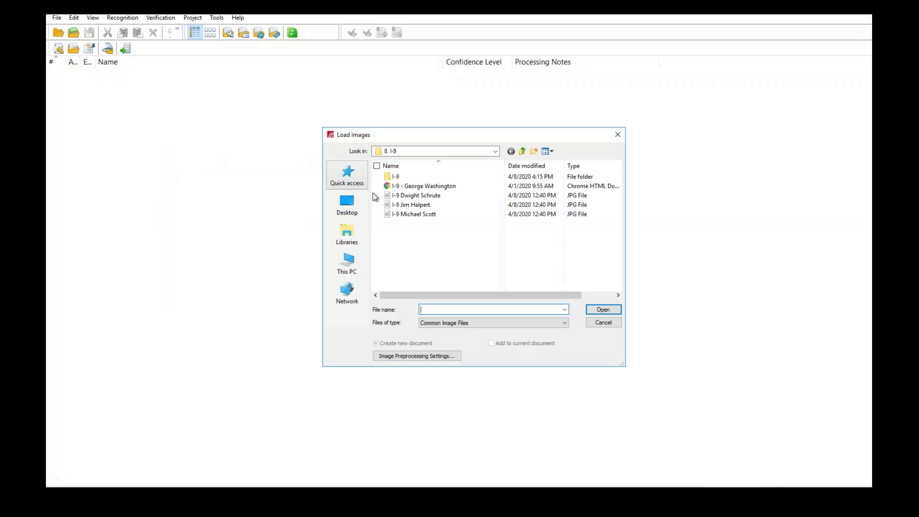
left_click(400, 196)
left_click(405, 206, "ctrl")
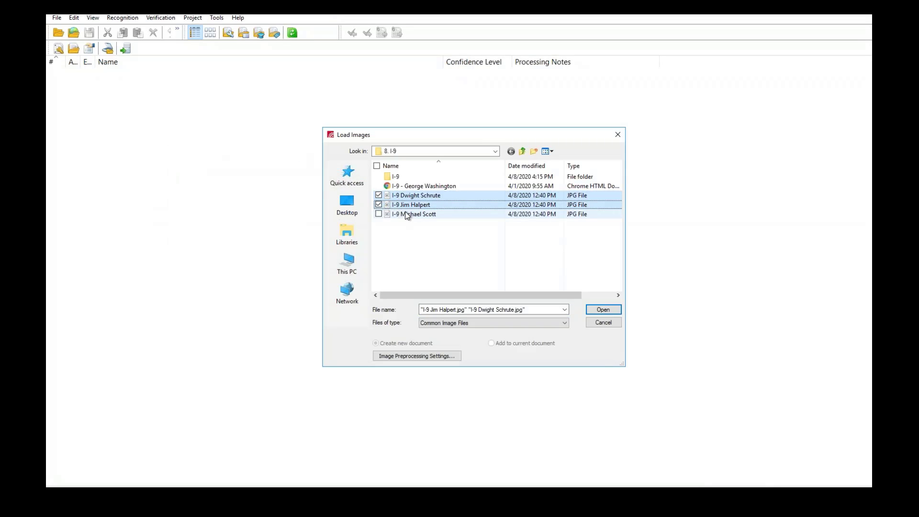
left_click(405, 214, "ctrl")
left_click(604, 309)
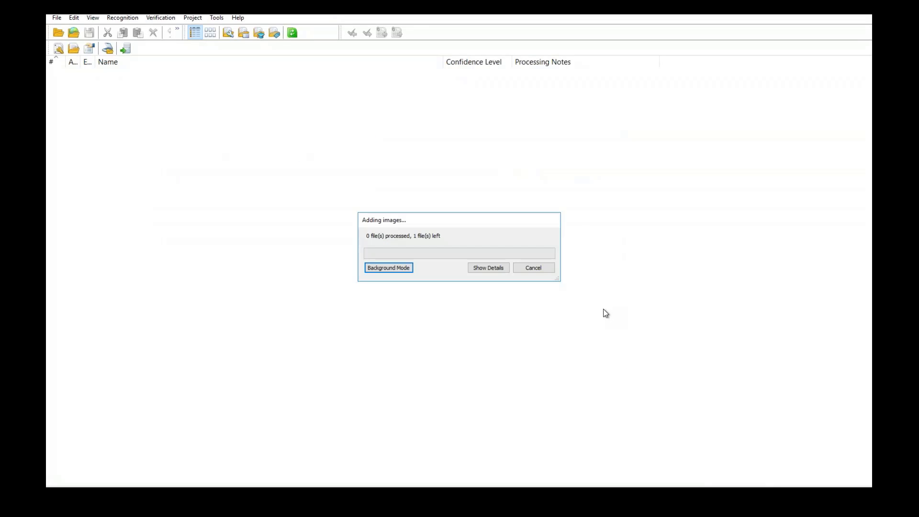
left_click(395, 271)
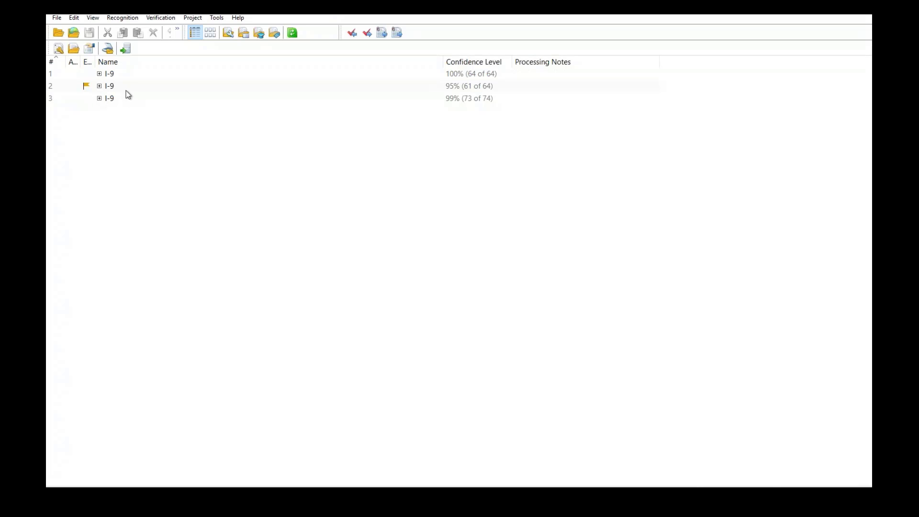
Open the first I-9 document and confirm its extracted fields from LastName through SocialSecurityNo, continuing to the second document
double_click(130, 76)
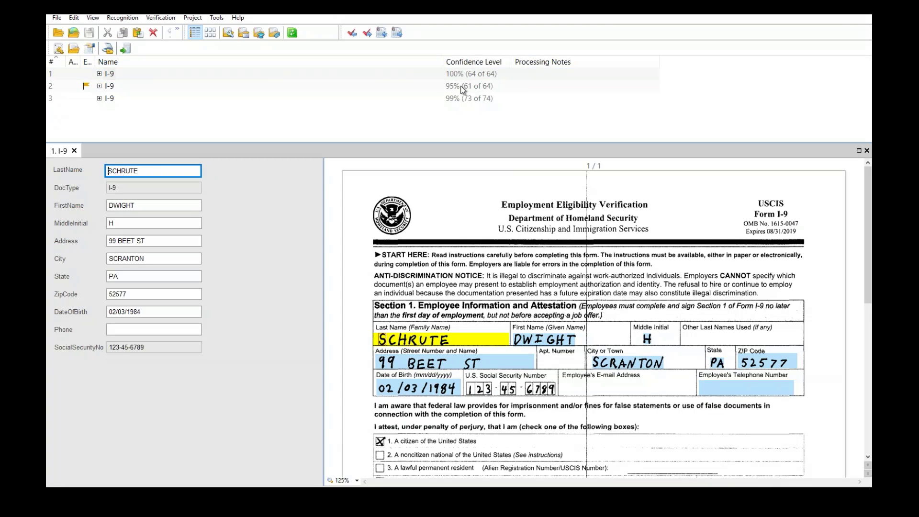
left_click(158, 171)
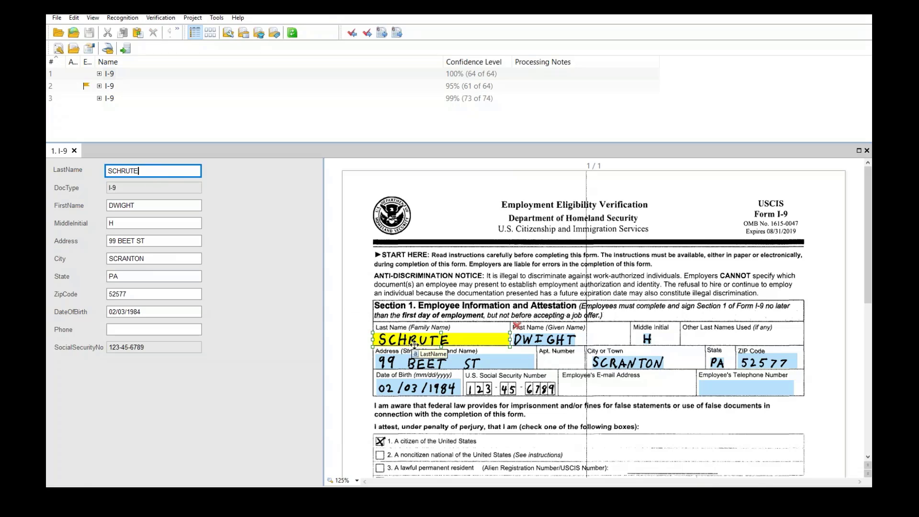
key("Tab")
key("Tab")
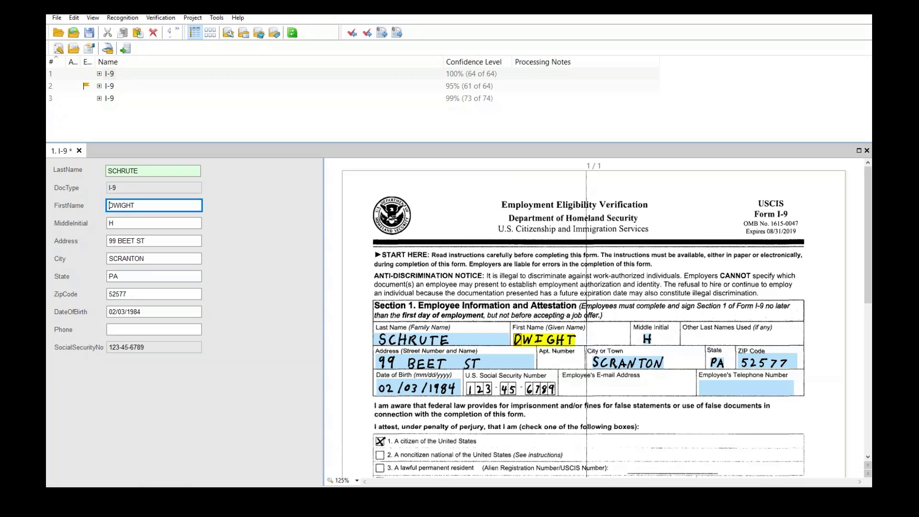
key("Tab")
key("Tab")
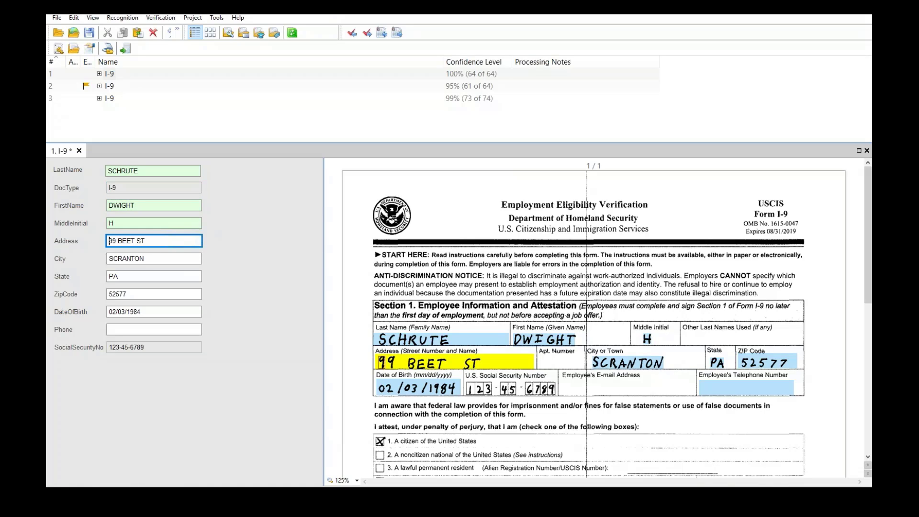
key("Tab")
key("Tab")
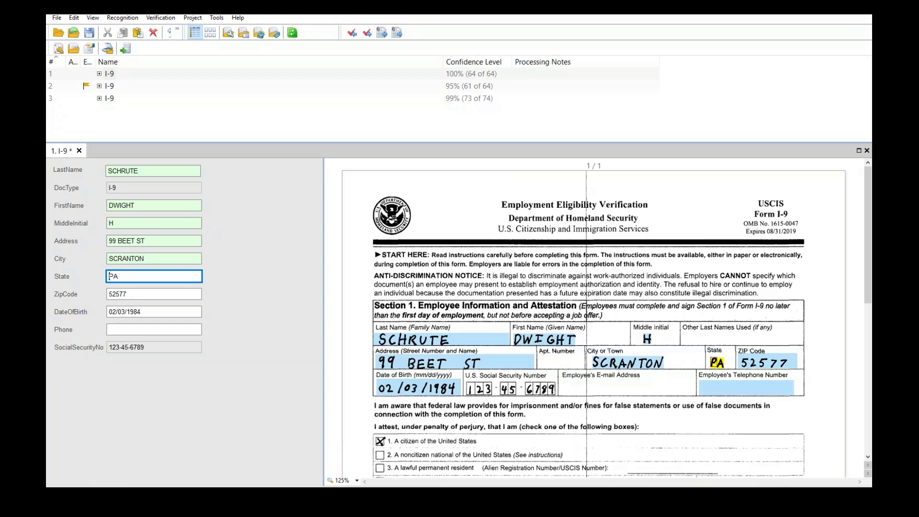
key("Tab")
key("Tab")
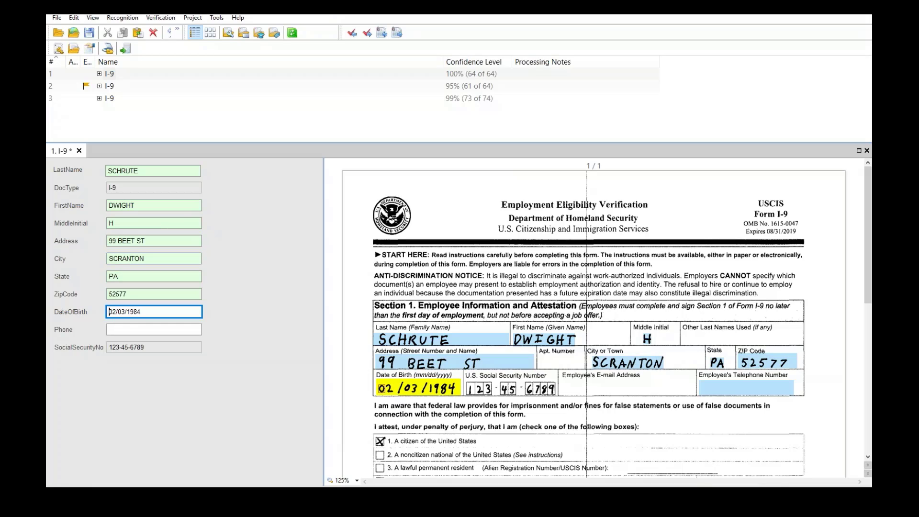
key("Tab")
key("Tab")
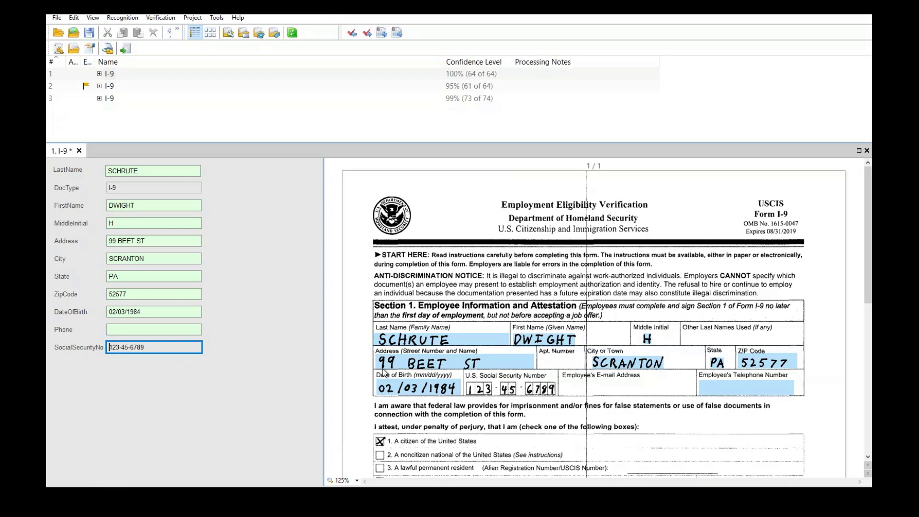
key("Tab")
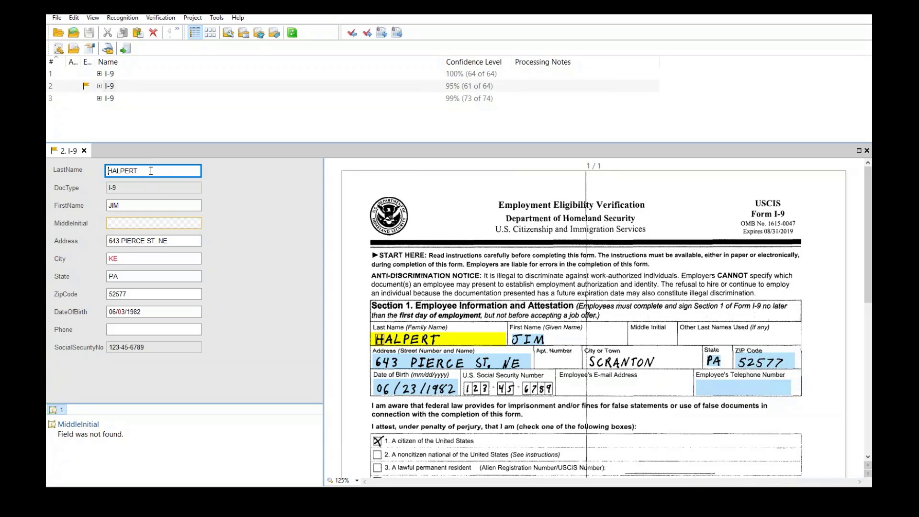
Confirm the second I-9's last and first name, and mark the form's empty Middle Initial box as the MiddleInitial region
key("Tab")
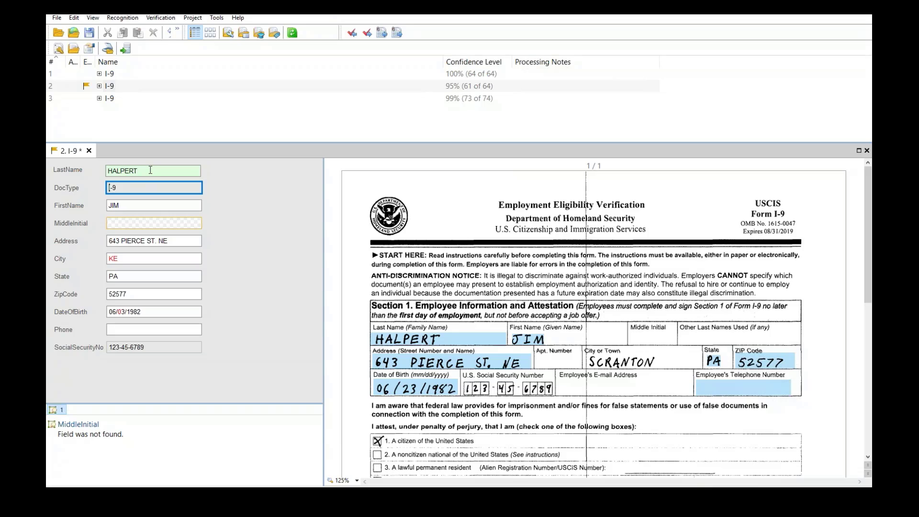
key("Tab")
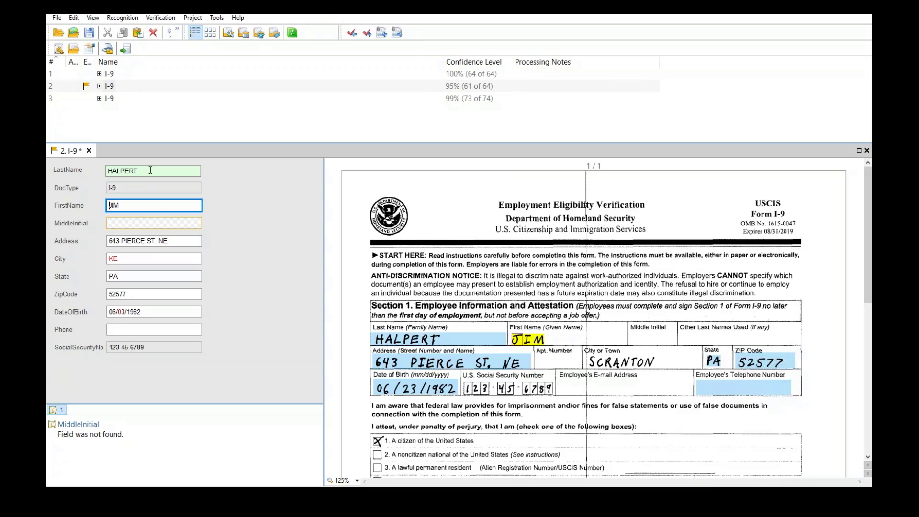
key("Tab")
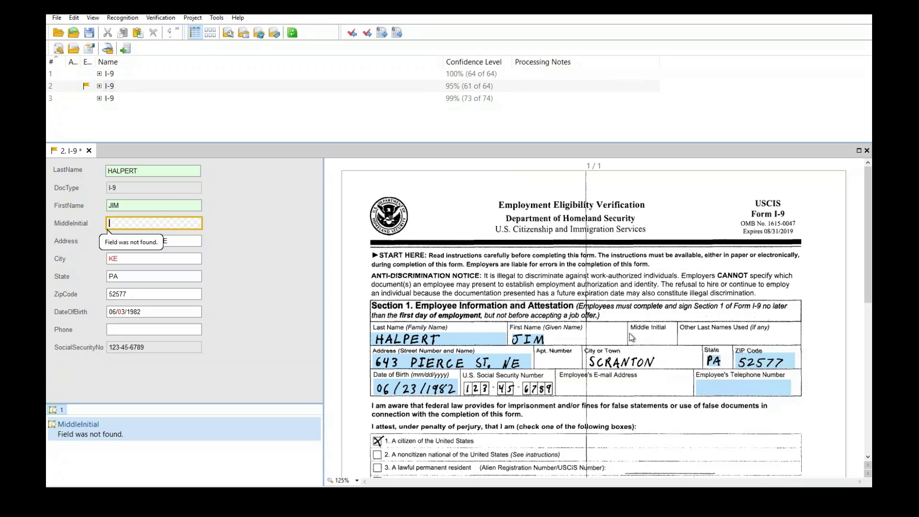
mouse_move(630, 332)
left_mouse_down()
mouse_move(670, 354)
mouse_move(670, 344)
left_mouse_up()
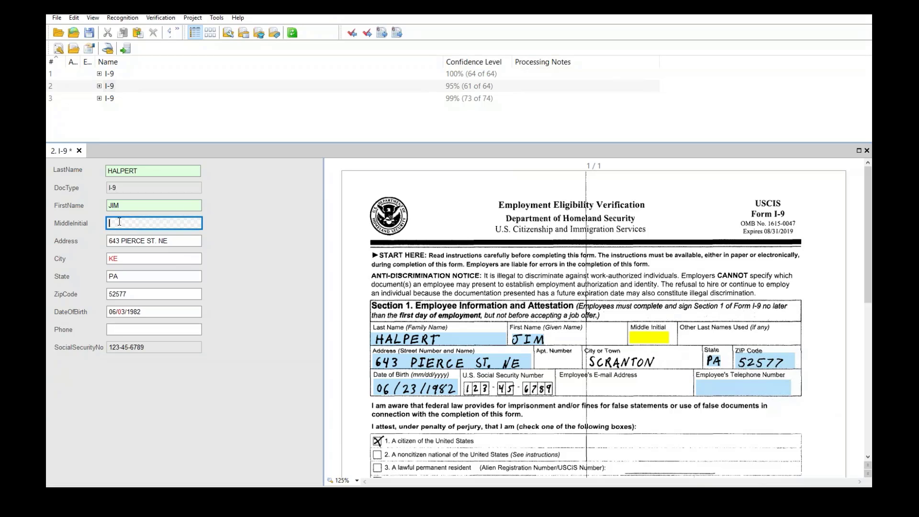
key("Tab")
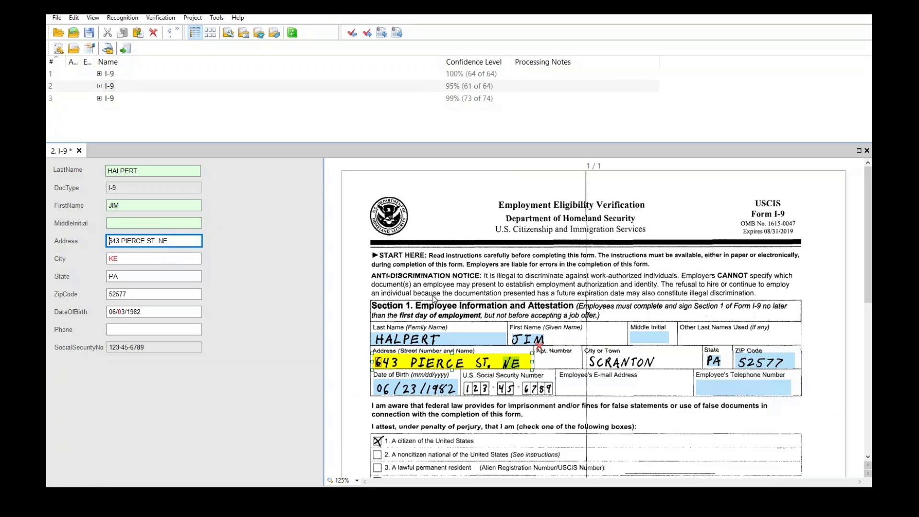
Confirm the address and replace the misplaced City region with one drawn around the handwritten city
key("Tab")
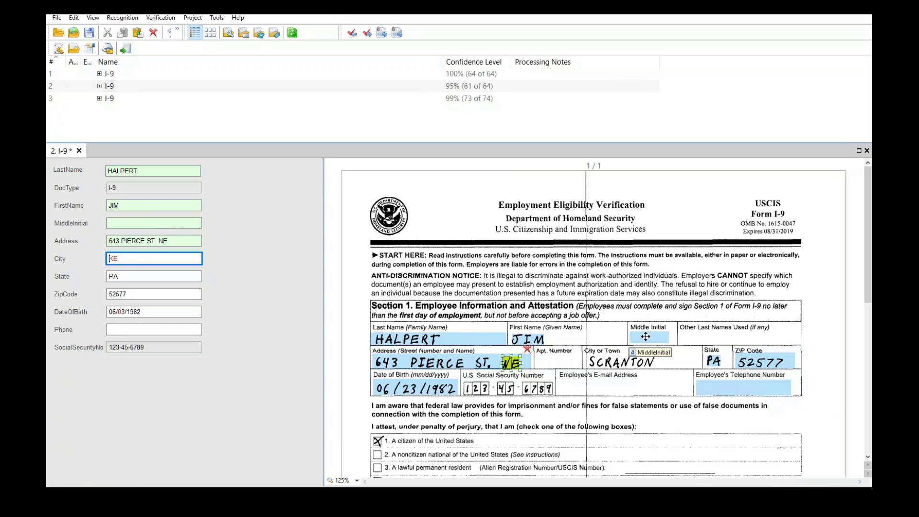
left_click(527, 349)
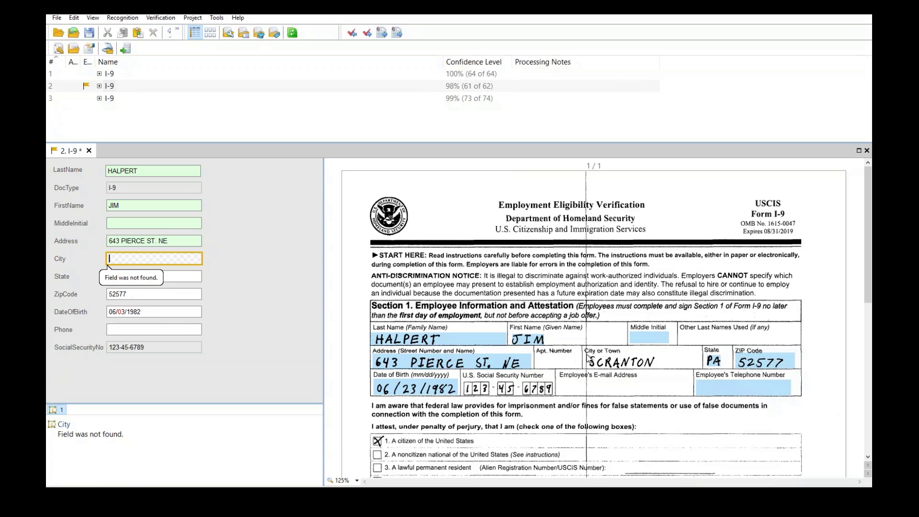
left_click_drag(604, 366, 657, 369)
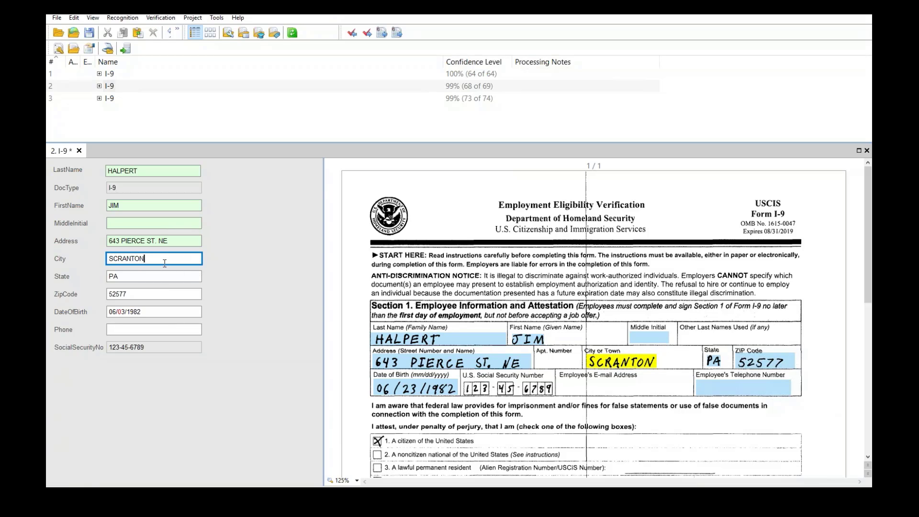
Confirm the City, State and ZipCode fields of the second I-9
key("Tab")
key("Tab")
key("Tab")
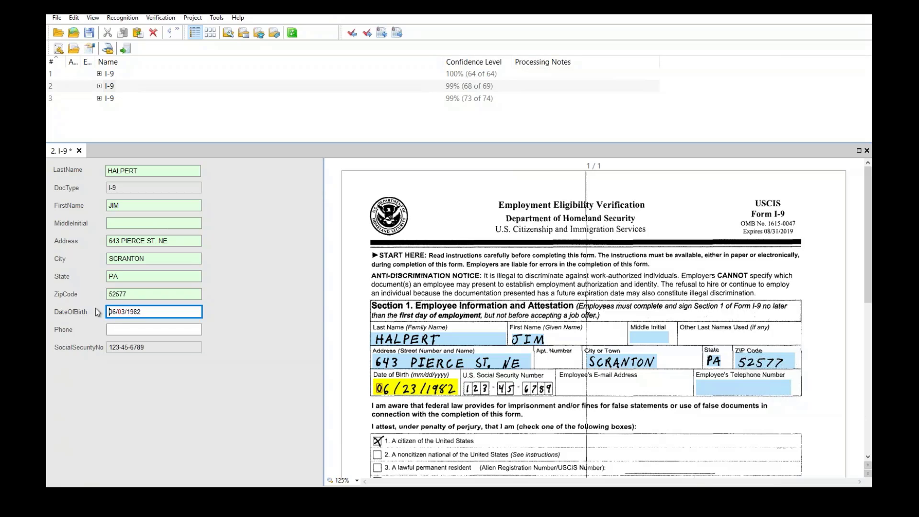
Try to correct the day in the DateOfBirth field to match the handwritten form, and restore the original day
left_click(122, 312)
key("BackSpace")
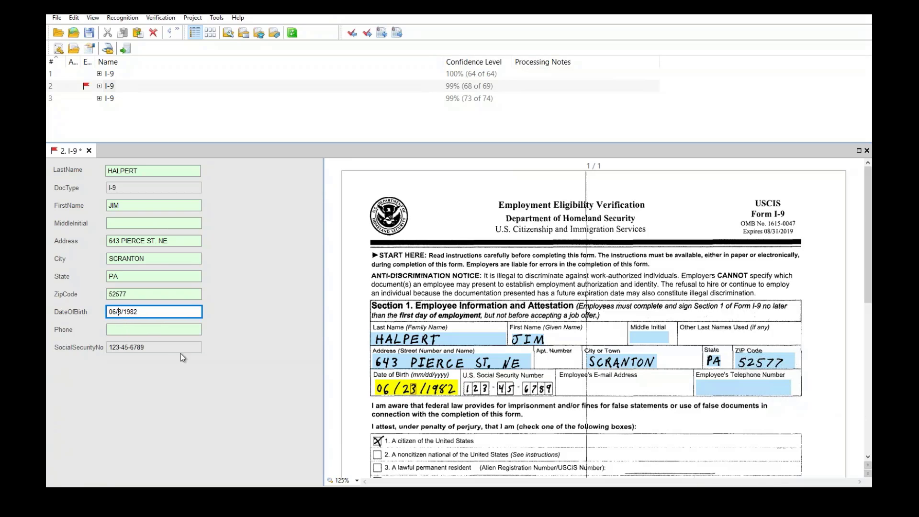
type("2")
key("Tab")
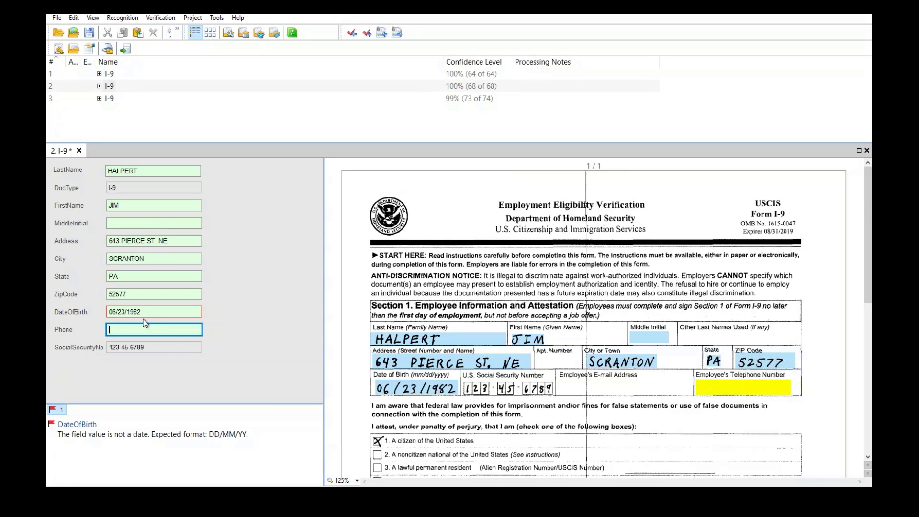
left_click(122, 312)
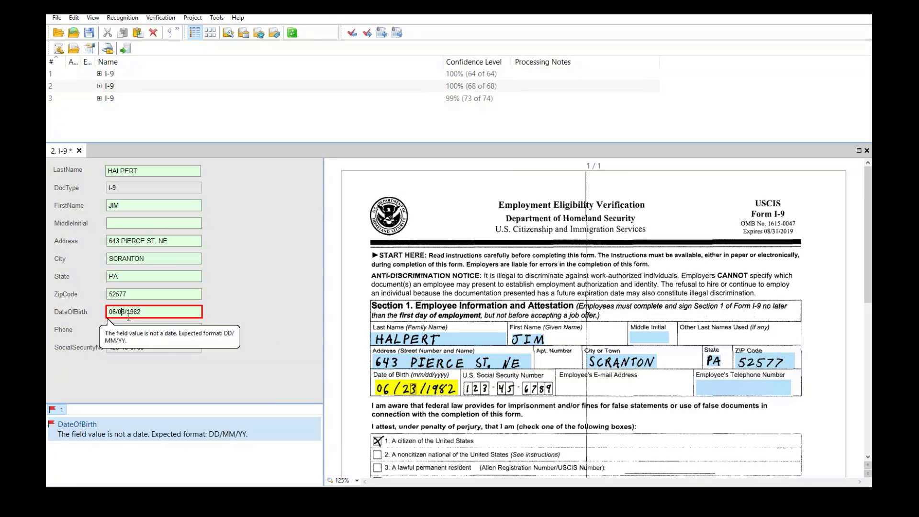
key("BackSpace")
type("0")
Confirm the DateOfBirth, Phone and SocialSecurityNo fields and continue to the third I-9 document
key("Tab")
key("Tab")
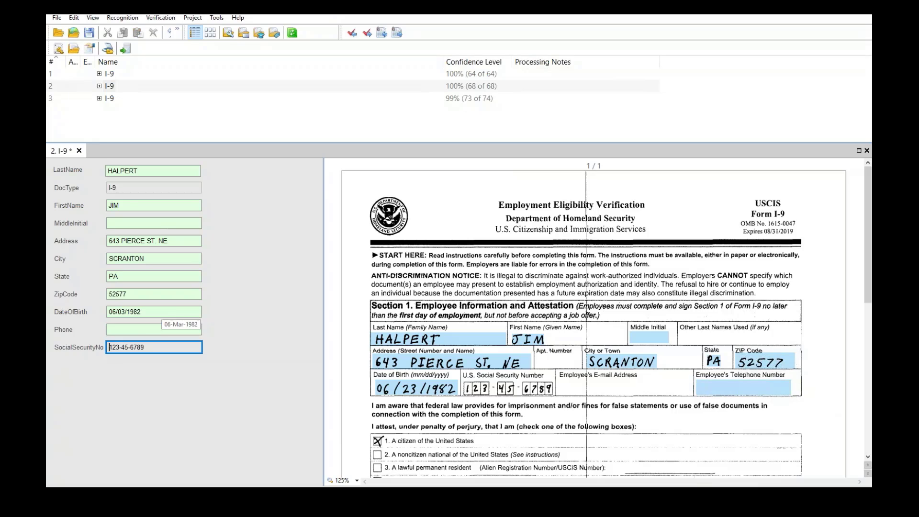
key("Tab")
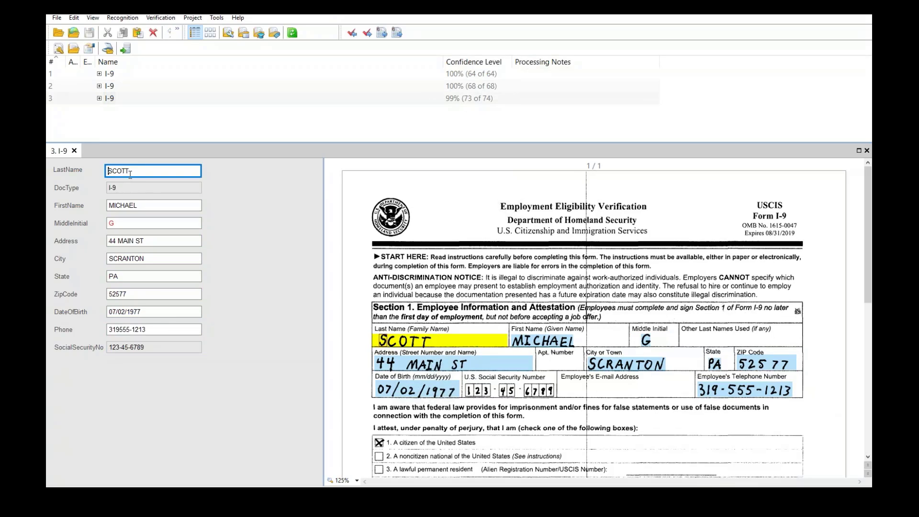
Confirm the third I-9's fields from FirstName through SocialSecurityNo and jump back to the first document
key("Tab")
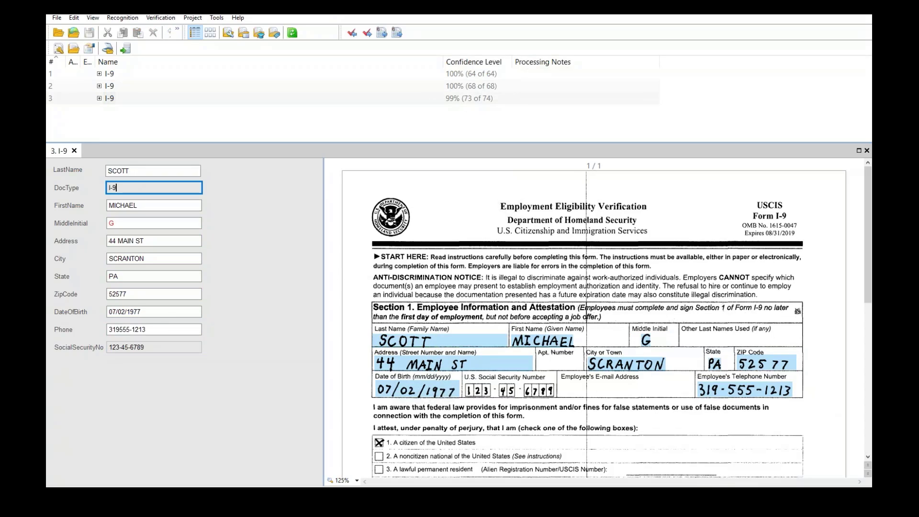
key("Tab")
key("Tab")
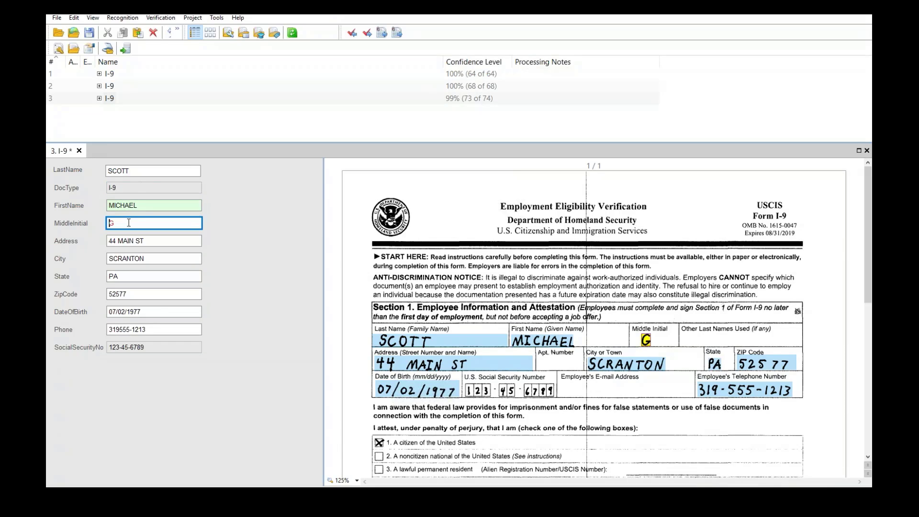
key("Tab")
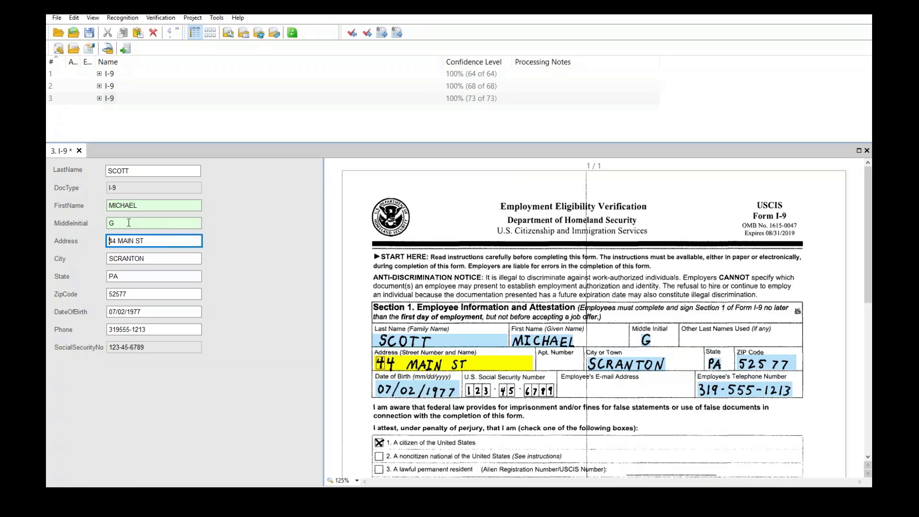
key("Tab")
key("Tab")
key("Tab")
key("Tab")
key("Tab")
key("Tab")
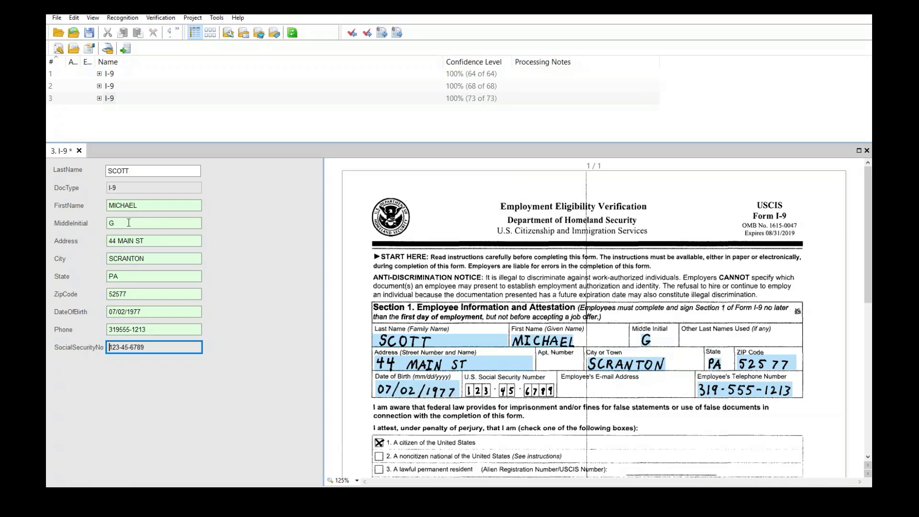
key("Tab")
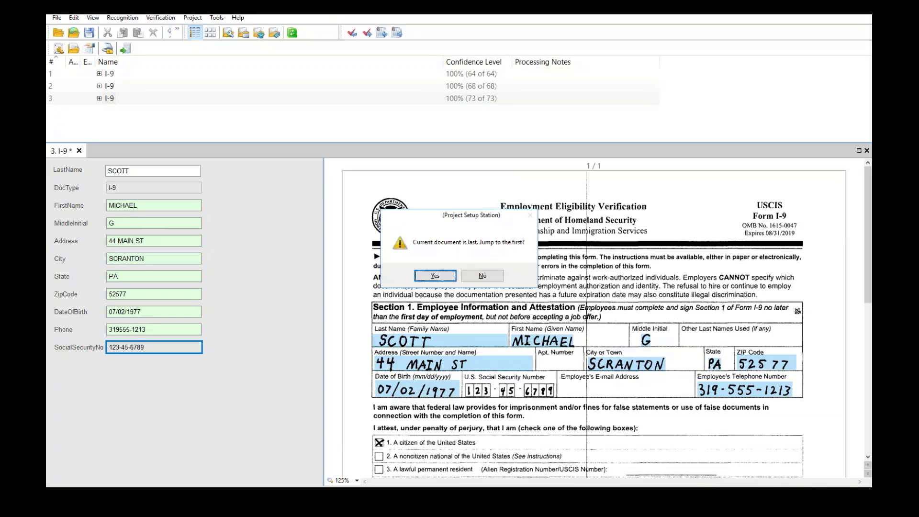
key("Return")
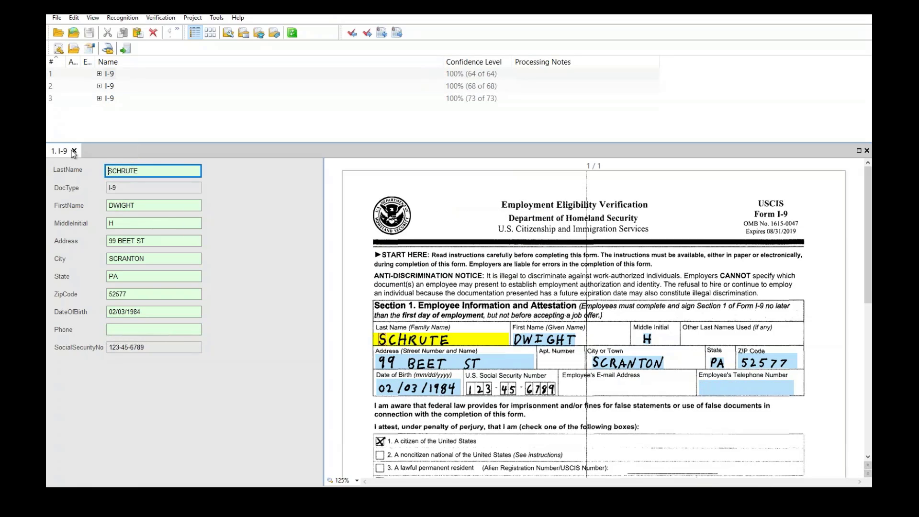
Close the first I-9 document and export all three I-9 documents from the batch
left_click(74, 151)
left_click(63, 89)
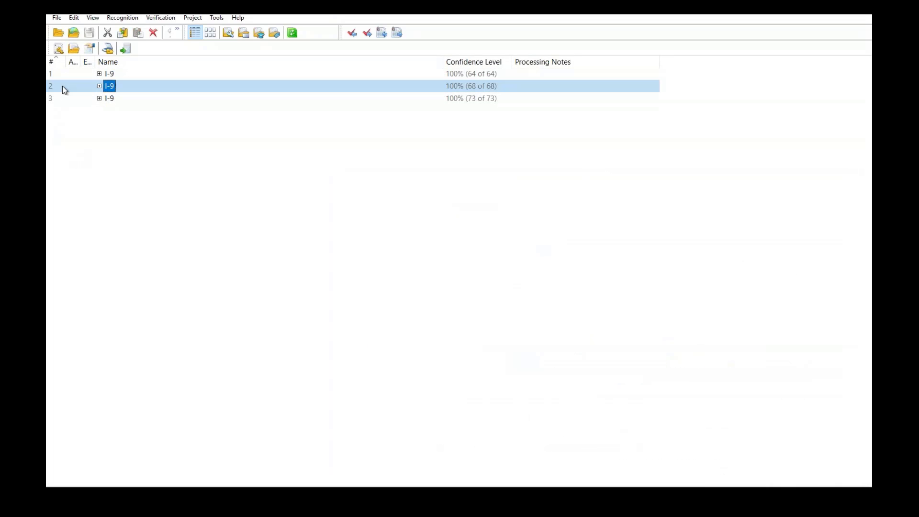
key("ctrl+a")
right_click(63, 87)
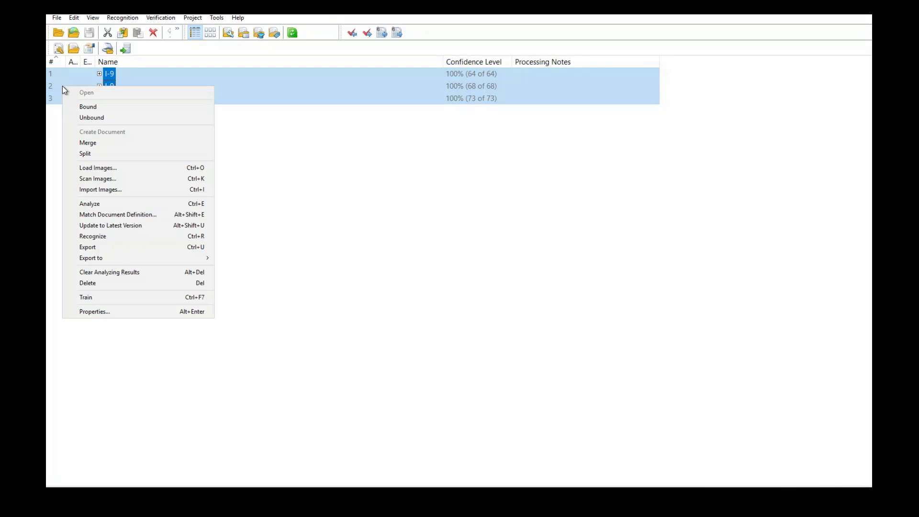
left_click(105, 250)
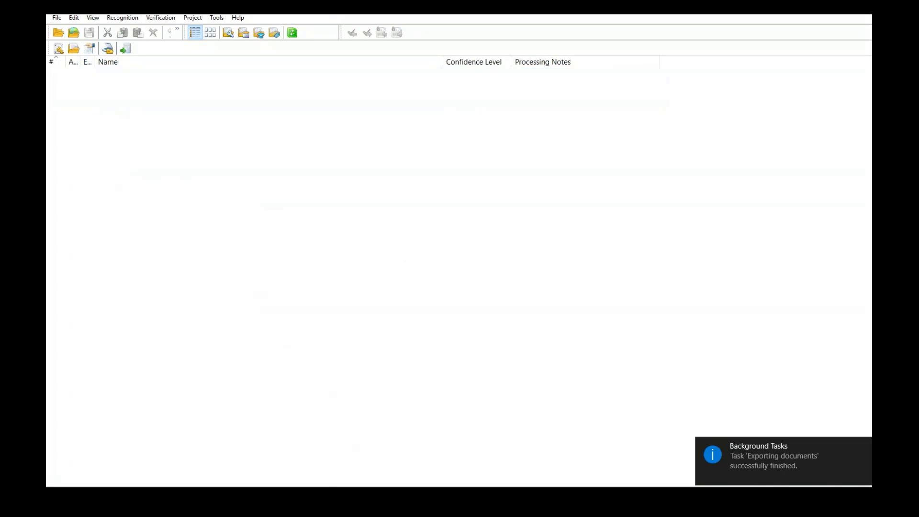
Switch to the Laserfiche repository and open the exported I-91.tif in the z.ABBYY folder
key("alt+Tab")
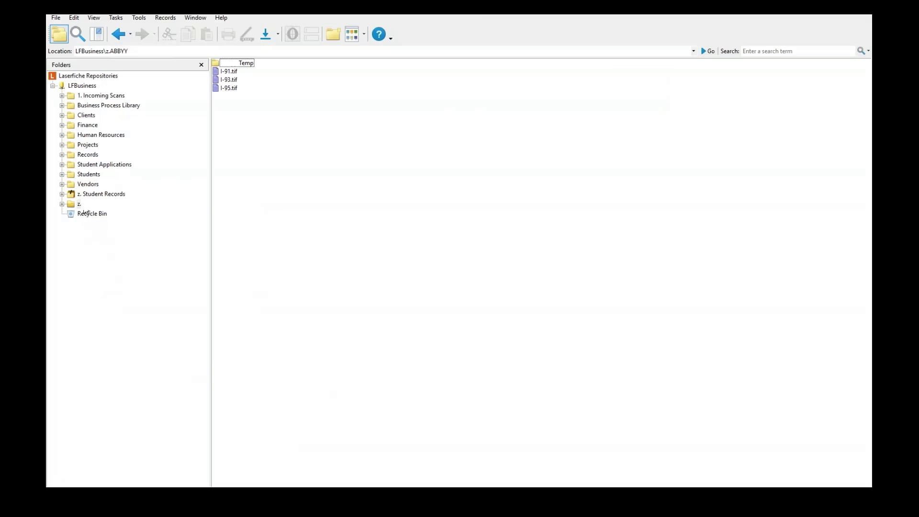
left_click(79, 205)
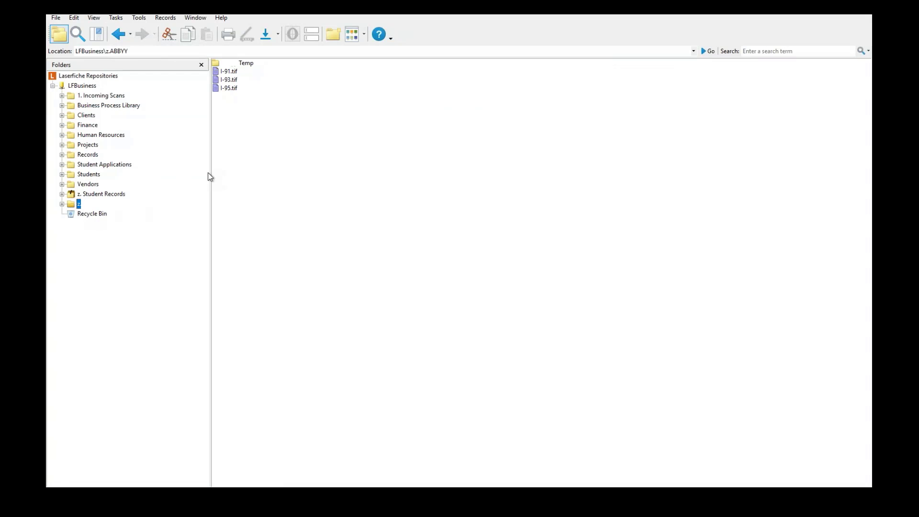
double_click(229, 71)
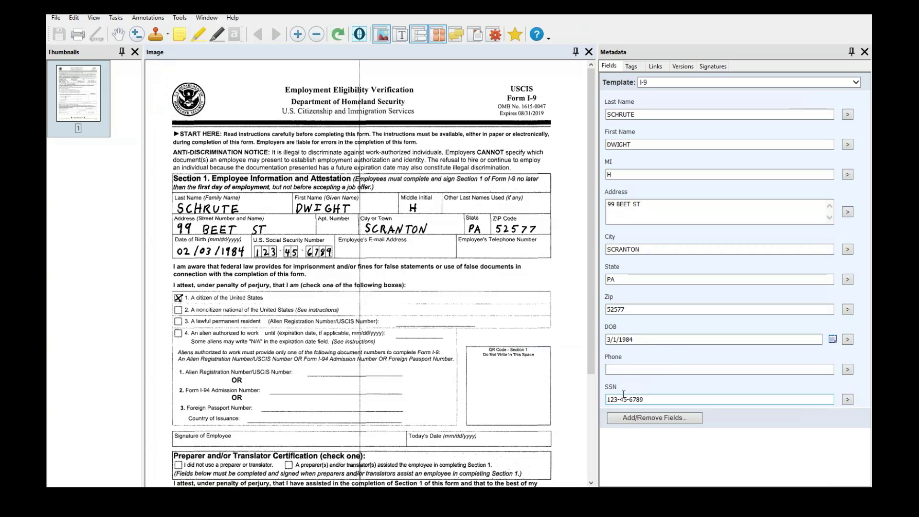
Redact the handwritten social security number on the form image, save the document and close it
left_click(217, 34)
left_click_drag(251, 244, 339, 258)
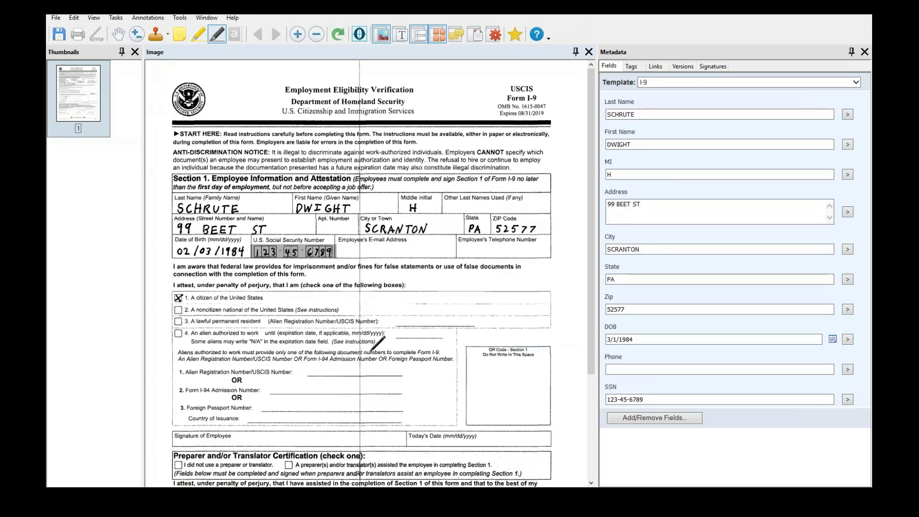
left_click(59, 34)
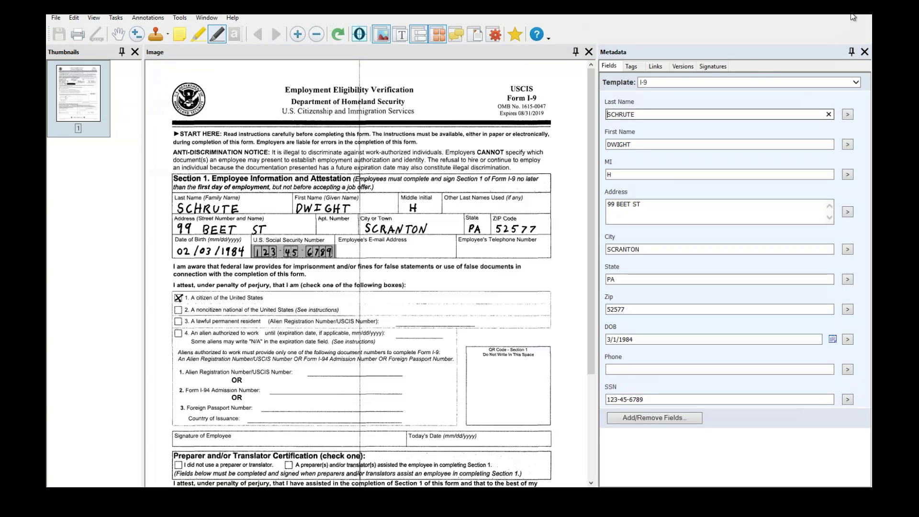
left_click(860, 8)
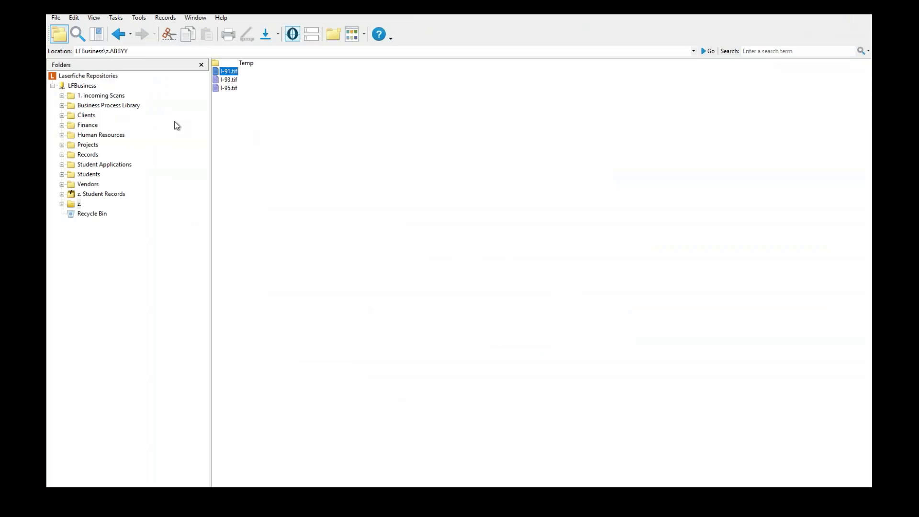
Open I-93.tif and examine its extracted metadata against the form, including the empty MI field
double_click(236, 79)
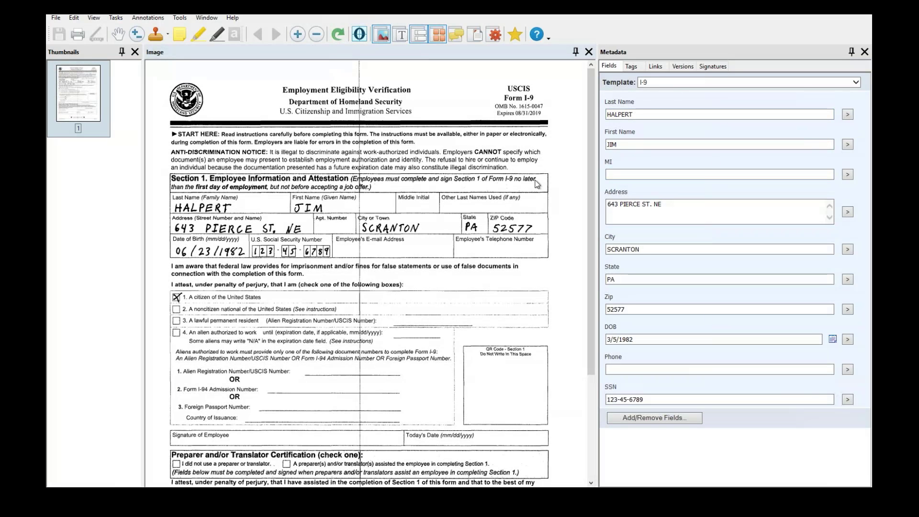
left_click(608, 175)
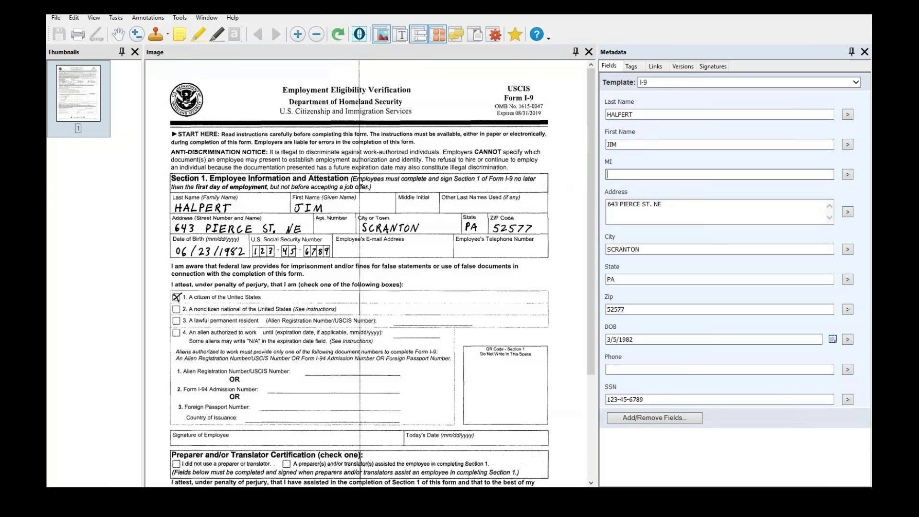